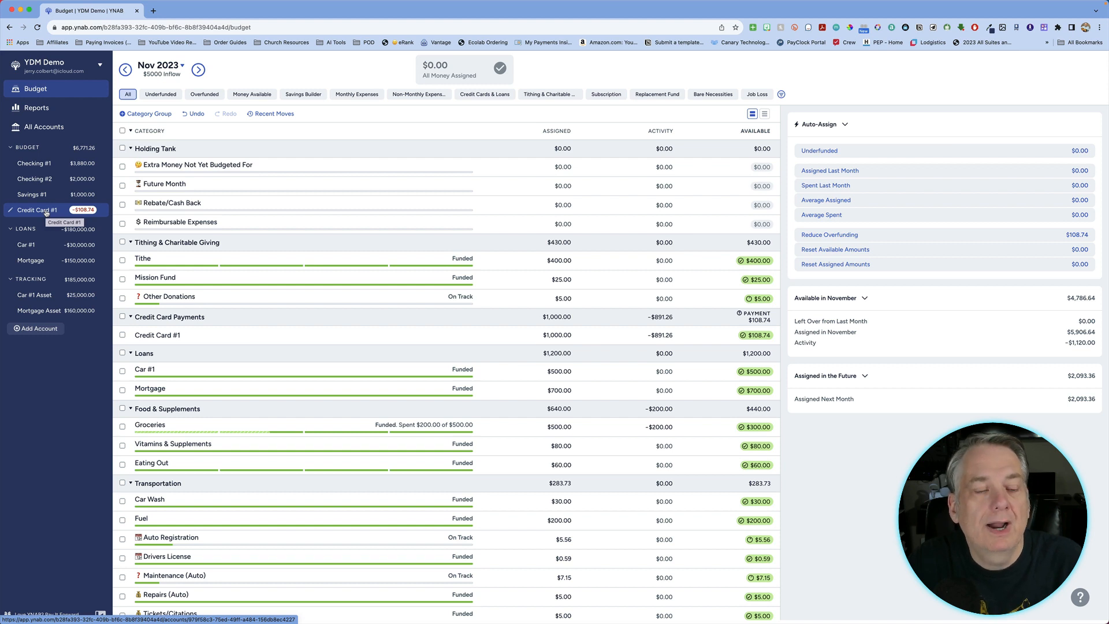
- Start a new Credit Card #1 transaction dated 11/17/2023 and create "Electric Company" as its payee
left_click(46, 213)
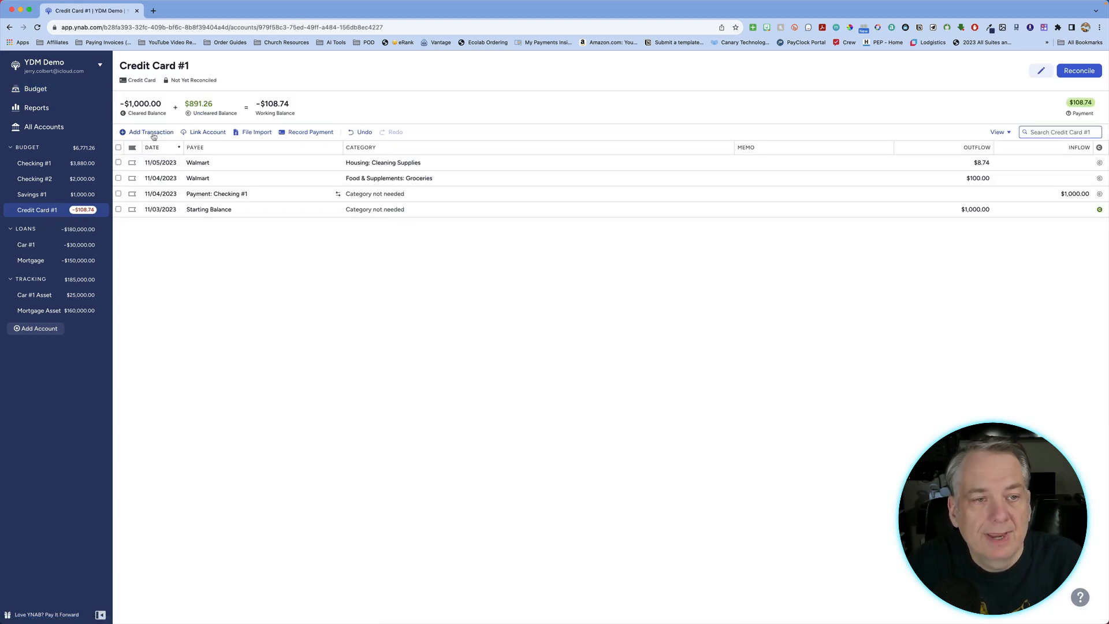
left_click(151, 132)
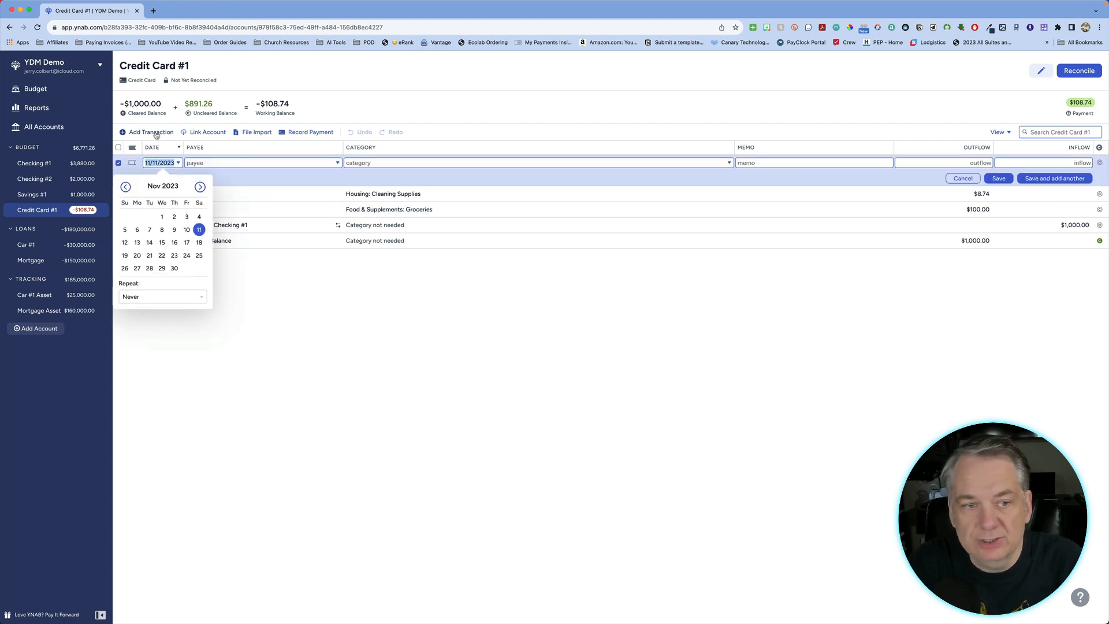
left_click(187, 244)
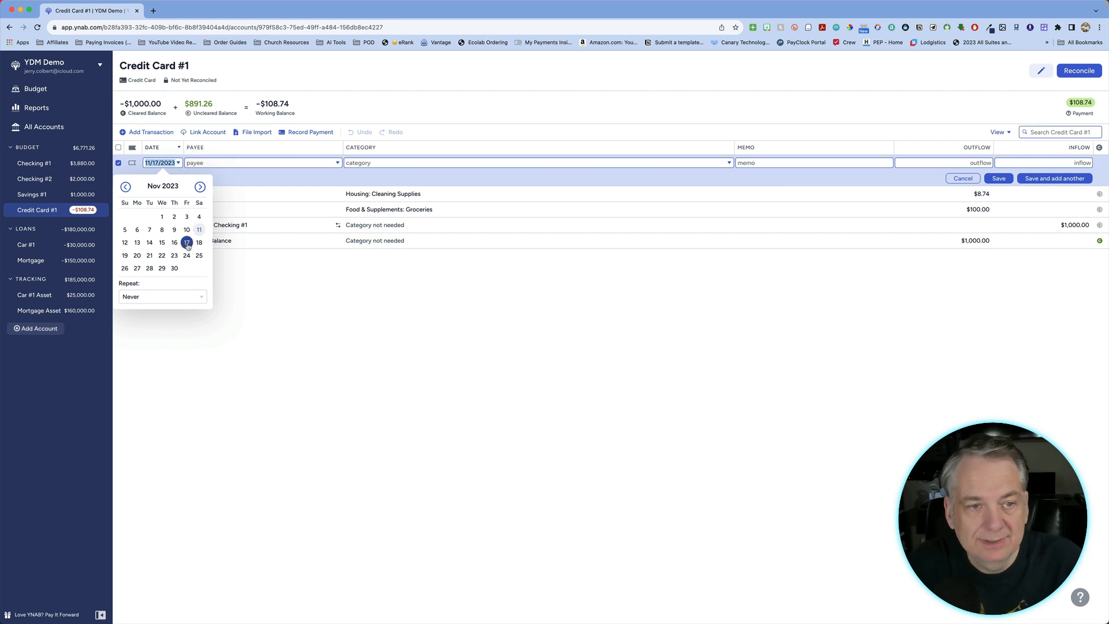
left_click(229, 162)
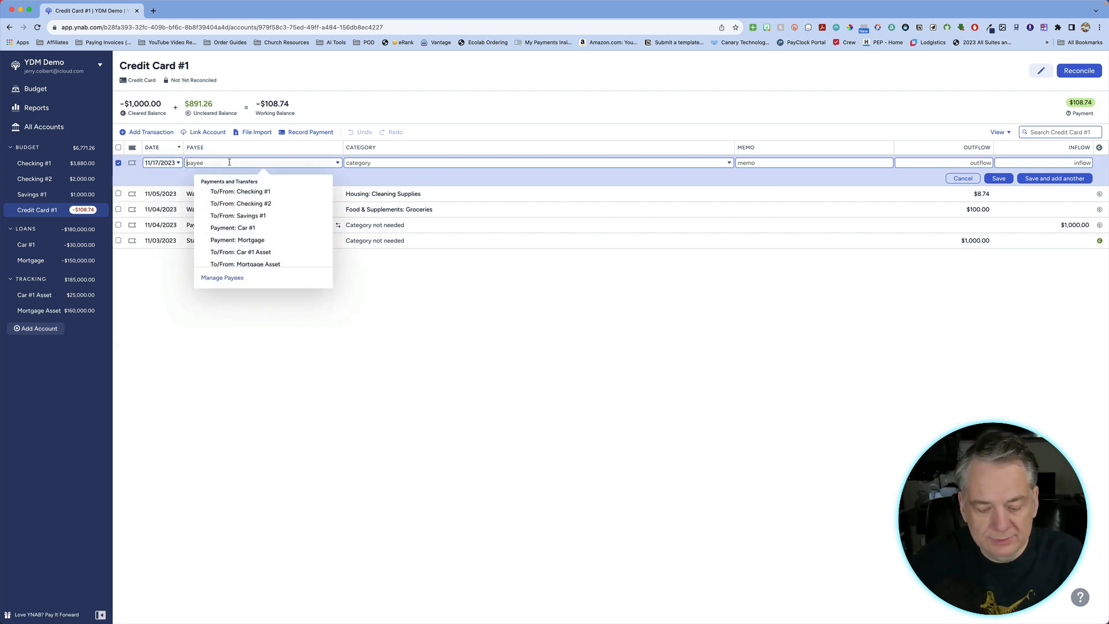
type("Electric")
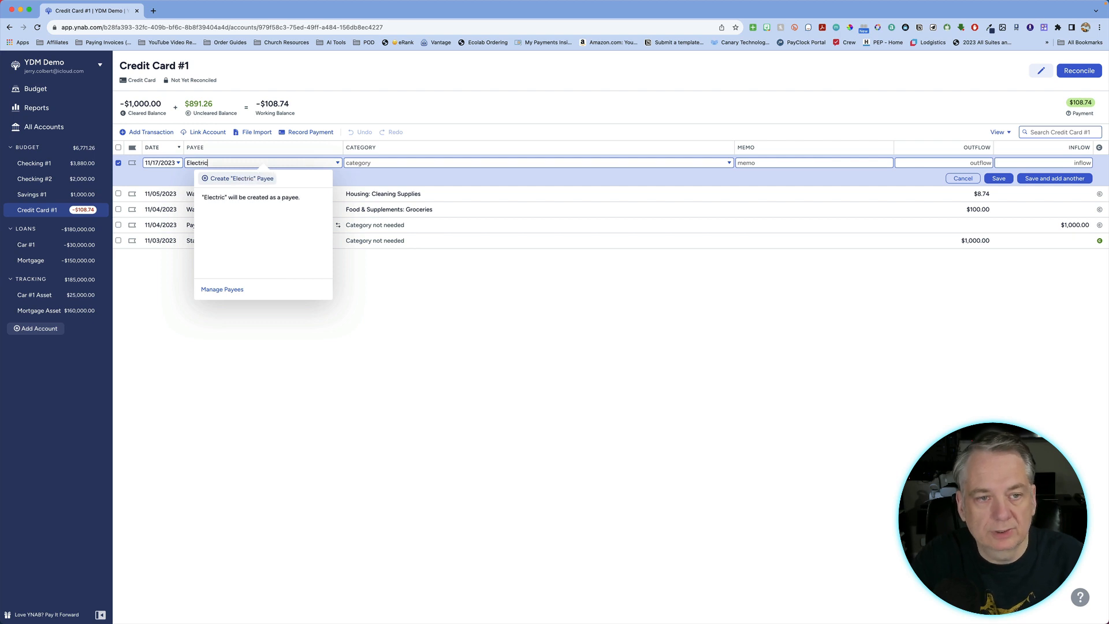
type(" Company")
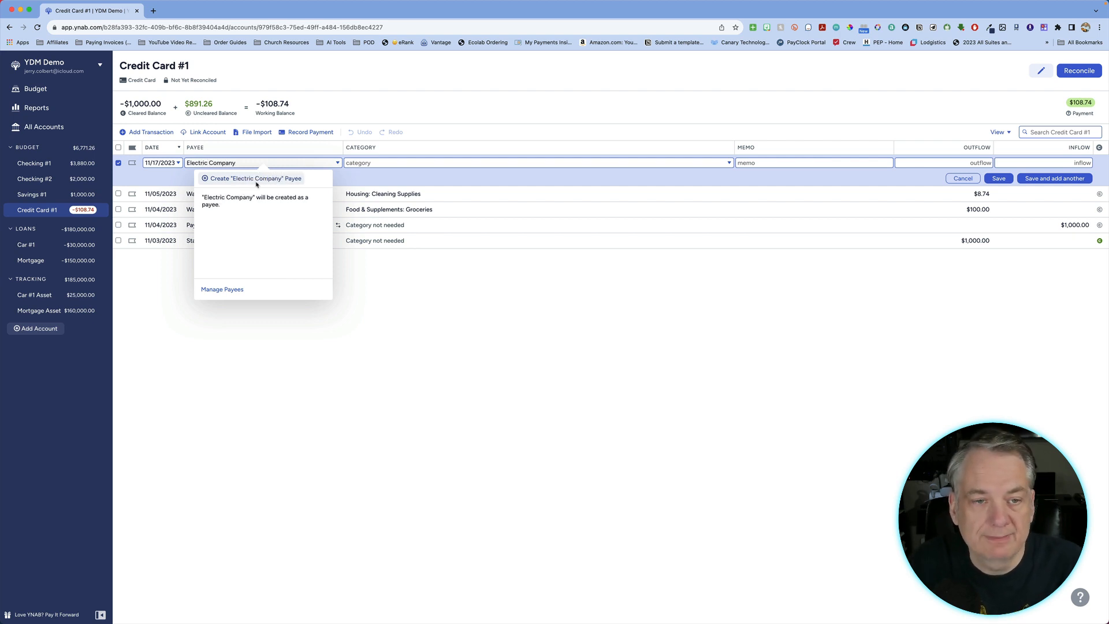
left_click(257, 180)
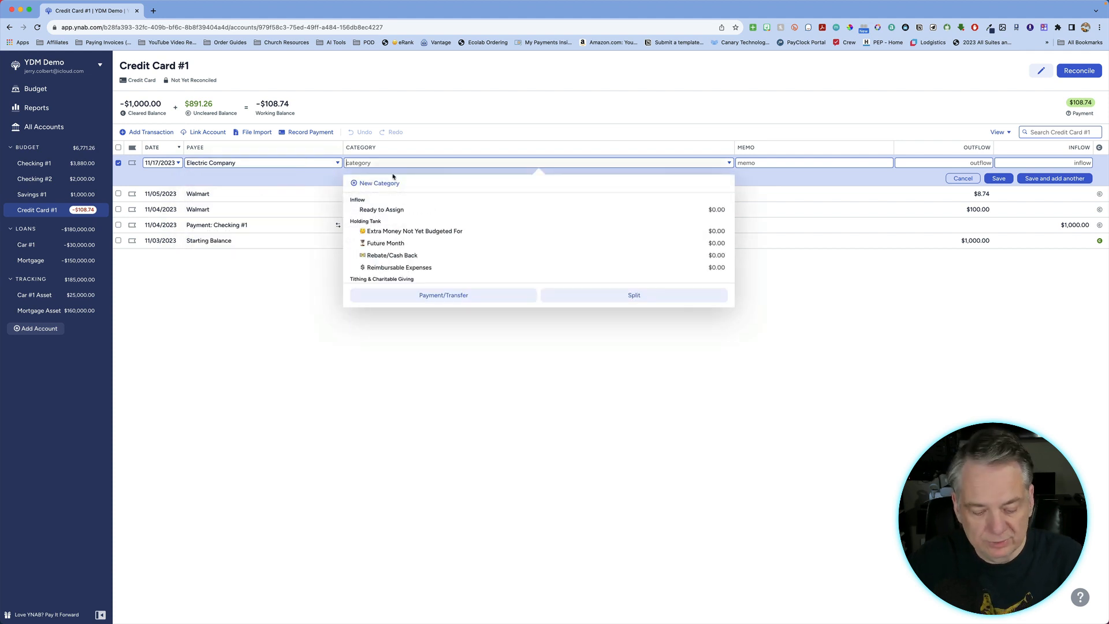
- Categorize the new transaction as Utilities: Electric with an outflow of 149, and save it
type("ele")
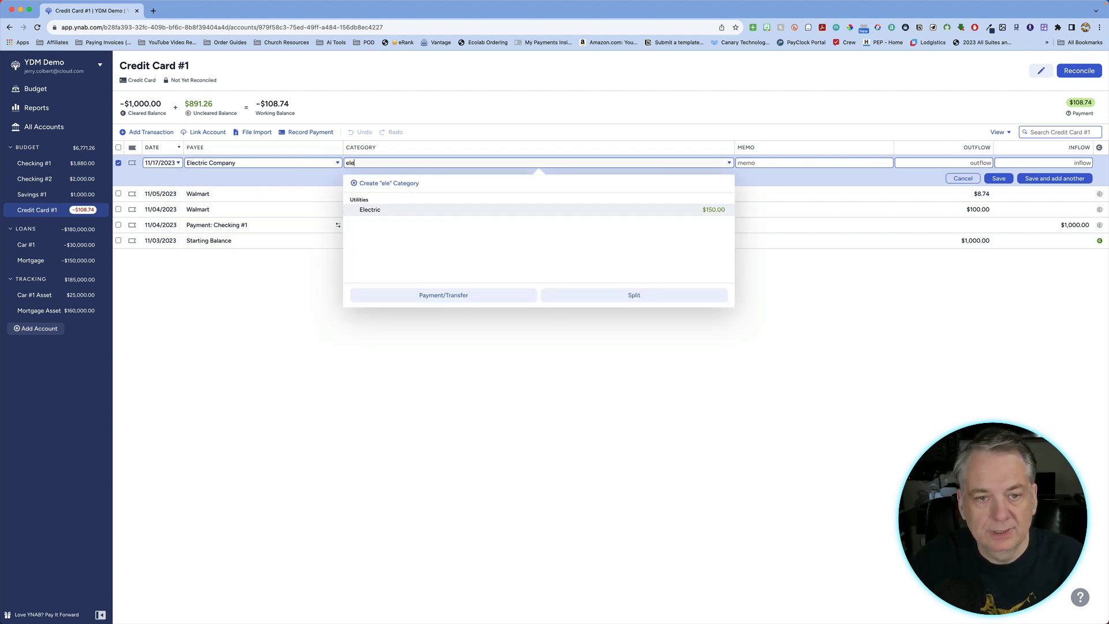
left_click(384, 212)
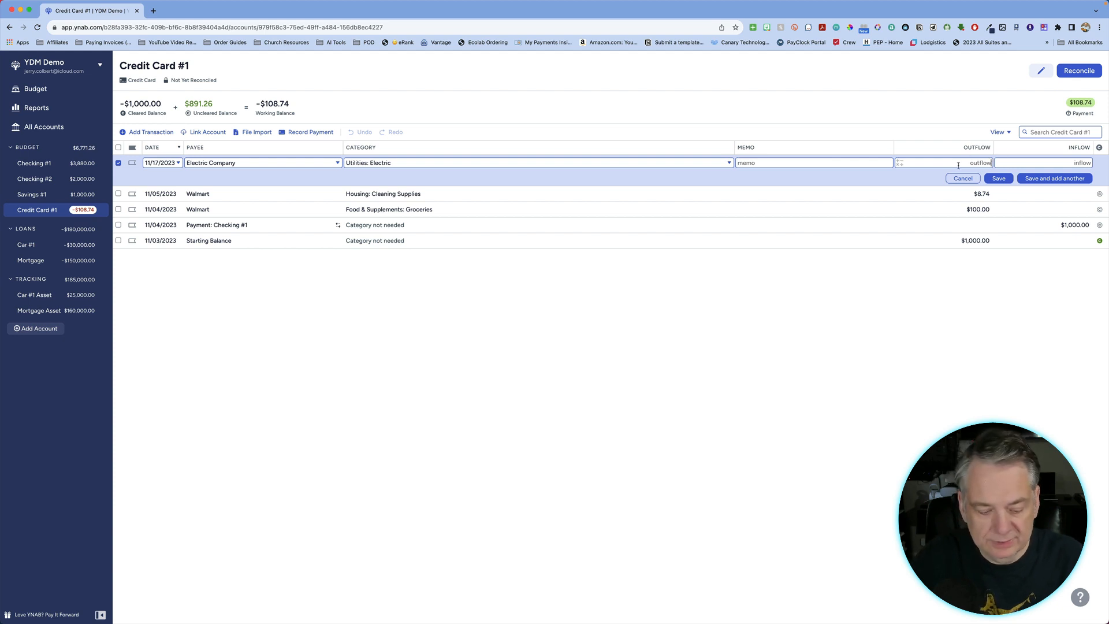
type("149")
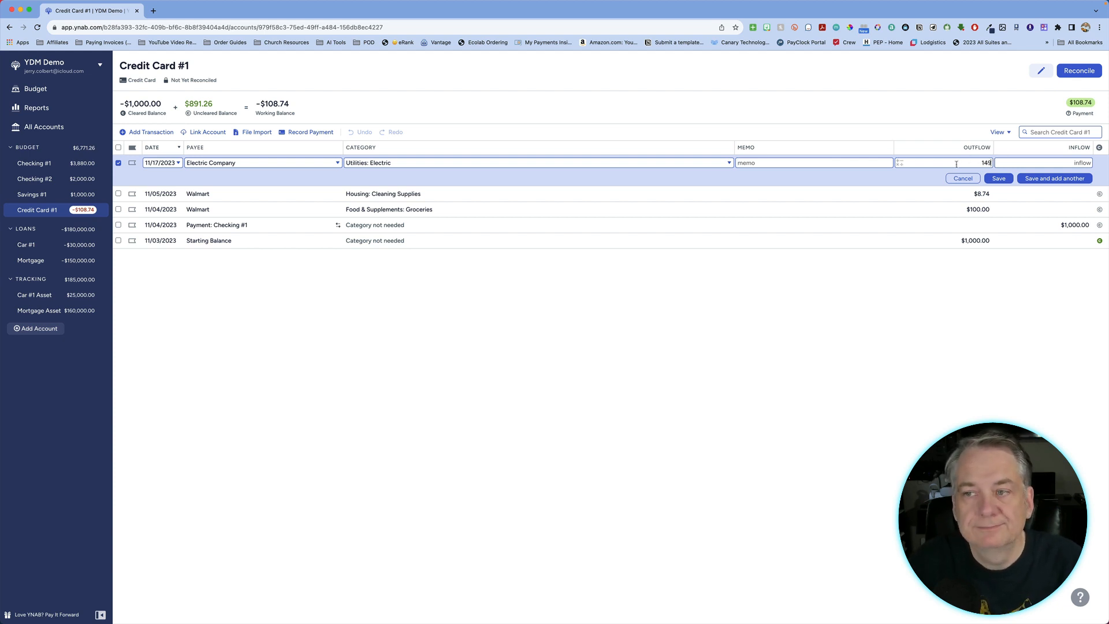
left_click(999, 179)
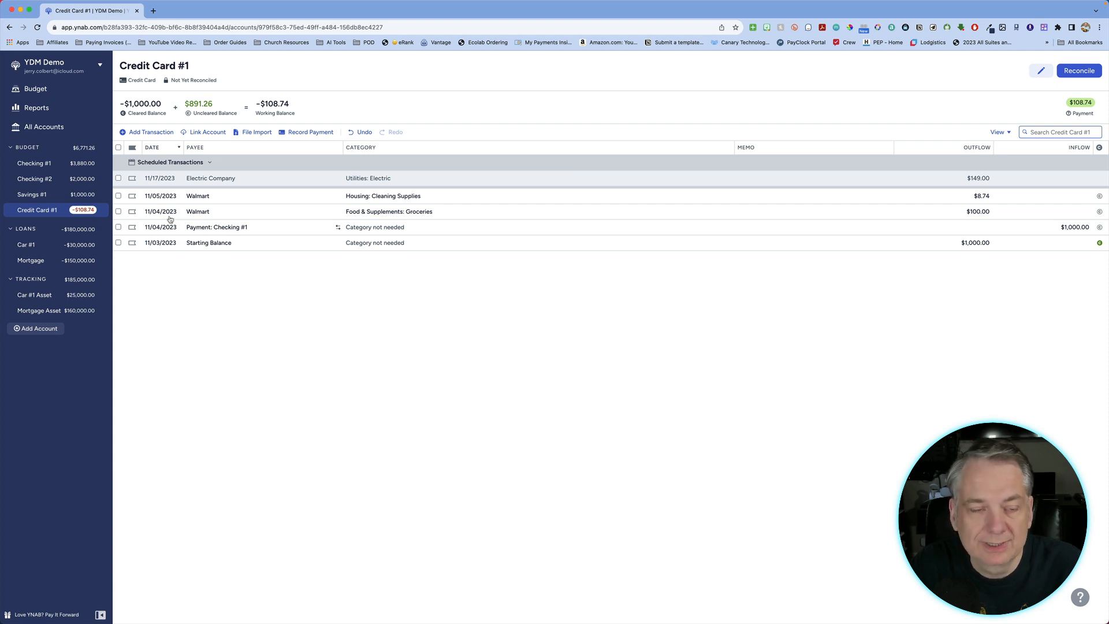
- Change the scheduled Electric Company transaction's date to 11/11/2023 and approve the resulting transaction
left_click(157, 176)
left_click(157, 179)
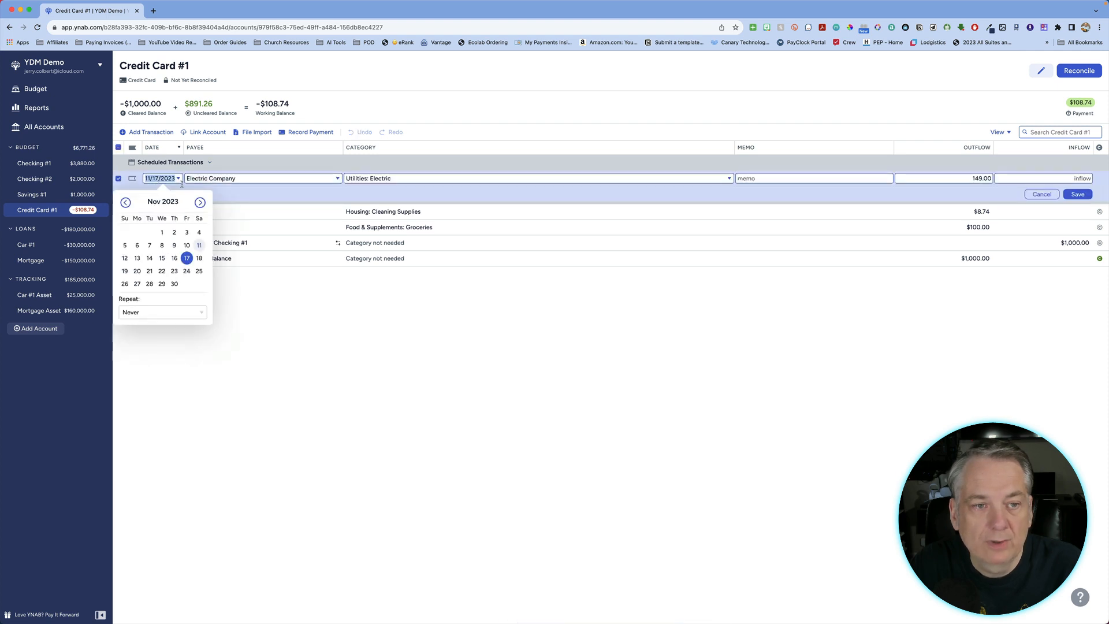
left_click(199, 246)
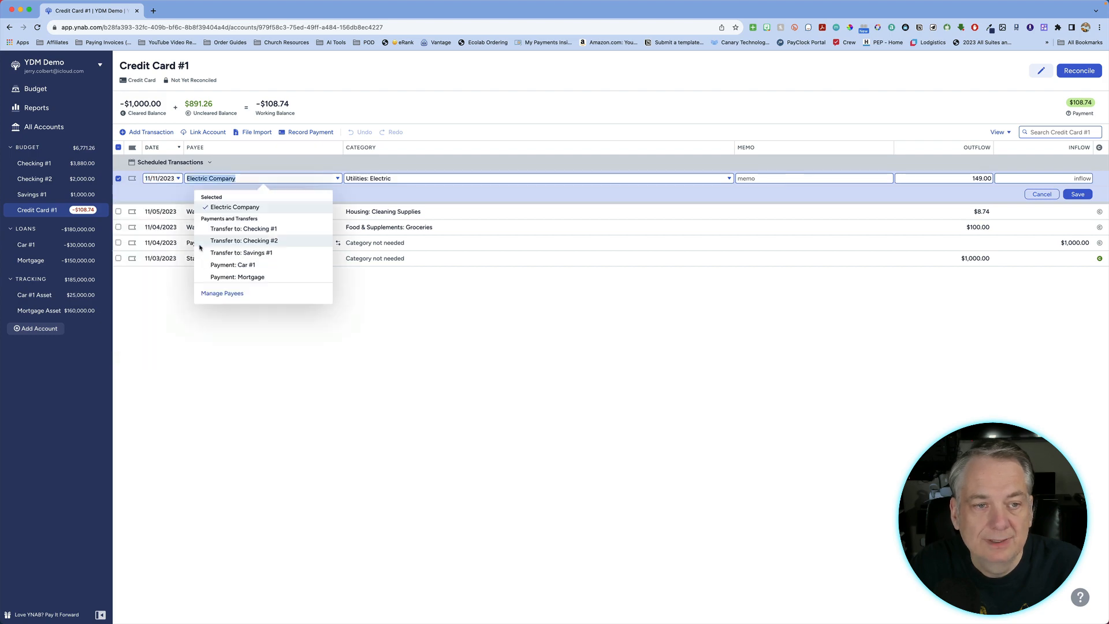
left_click(1085, 198)
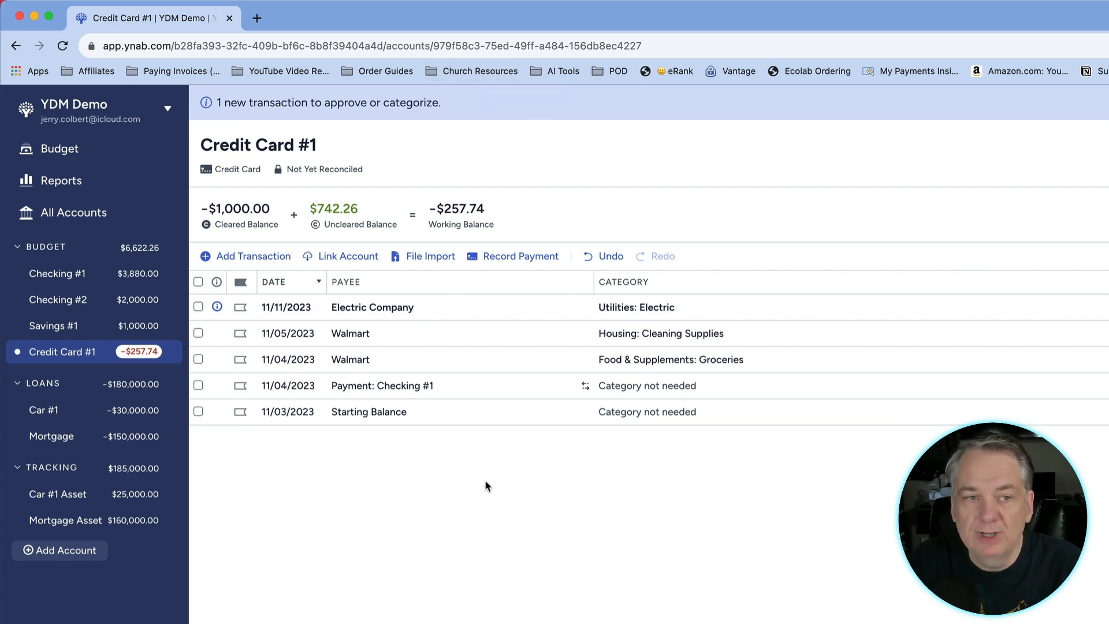
left_click(217, 309)
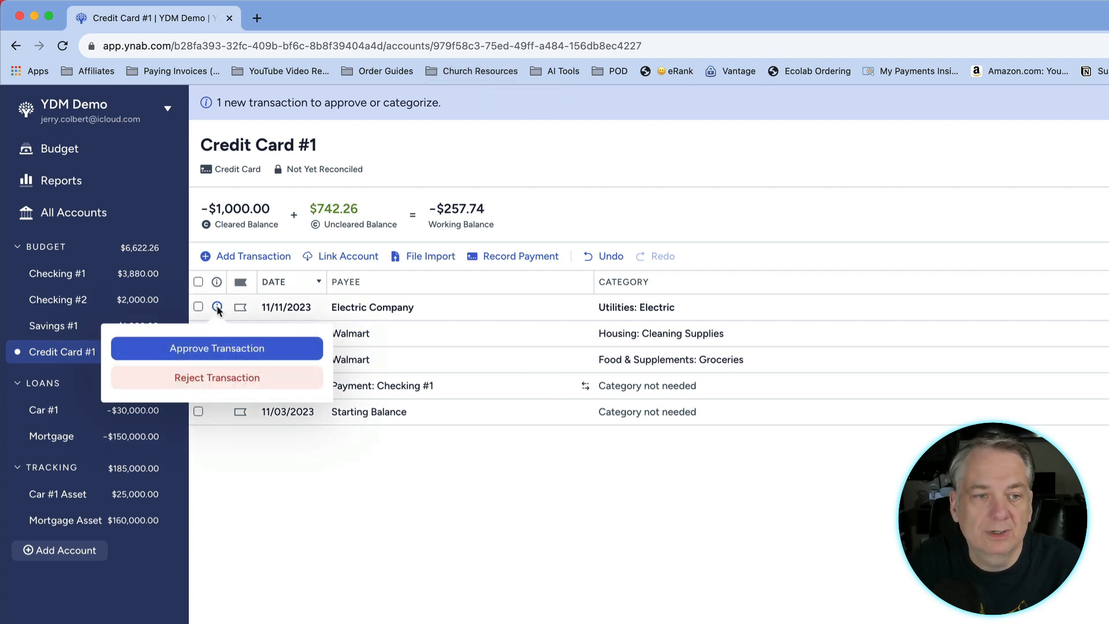
left_click(223, 353)
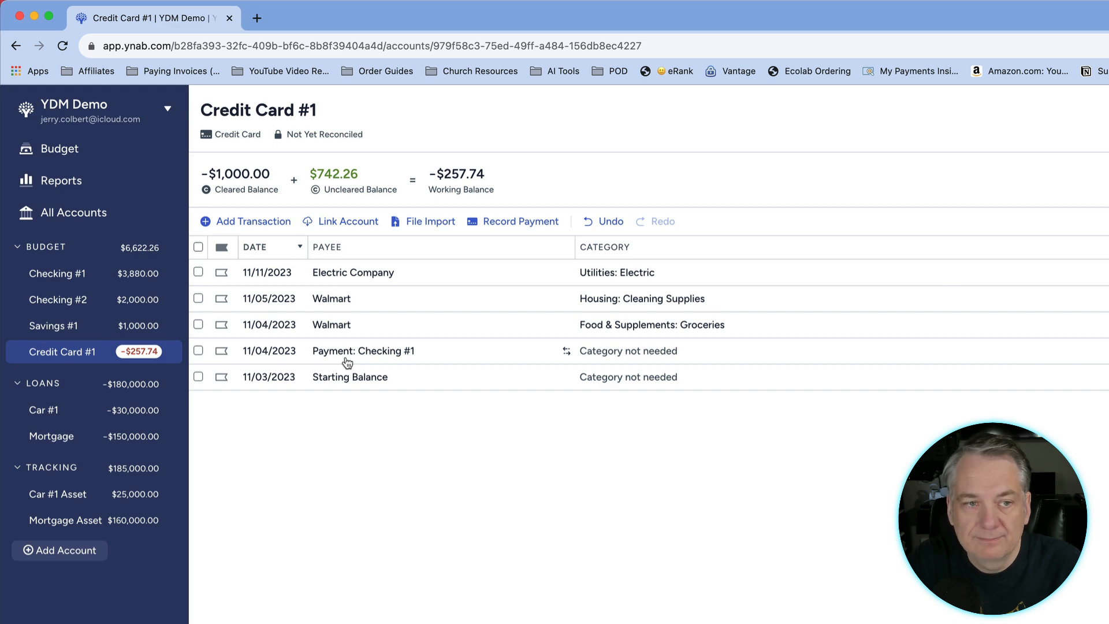
- Set the approved Electric Company transaction's date to 11/17/2023 and save the change
left_click(262, 272)
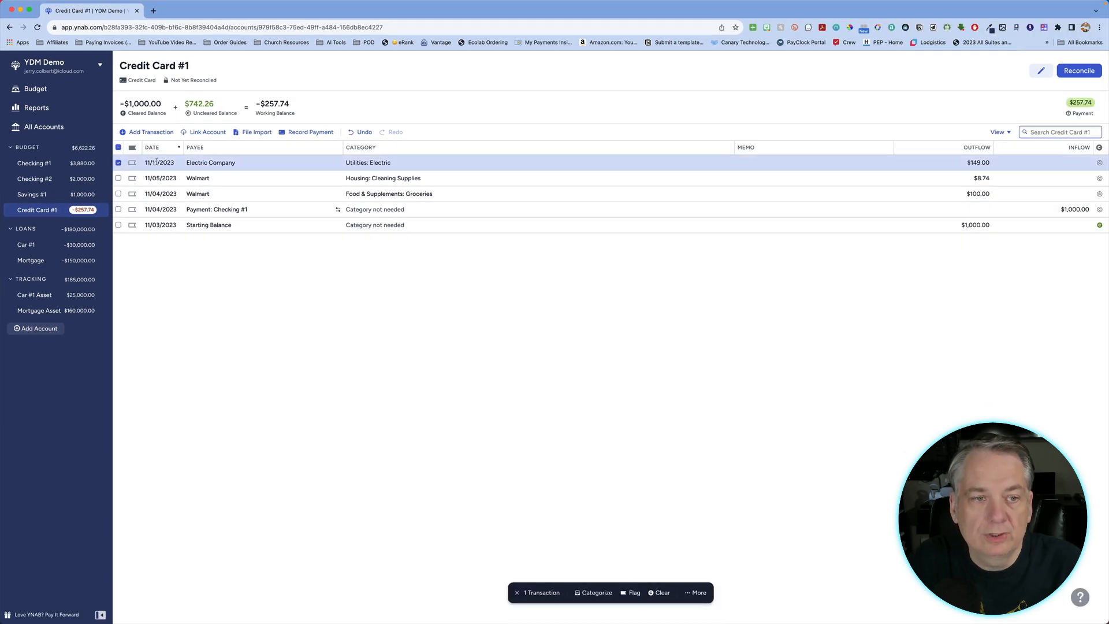
left_click(157, 163)
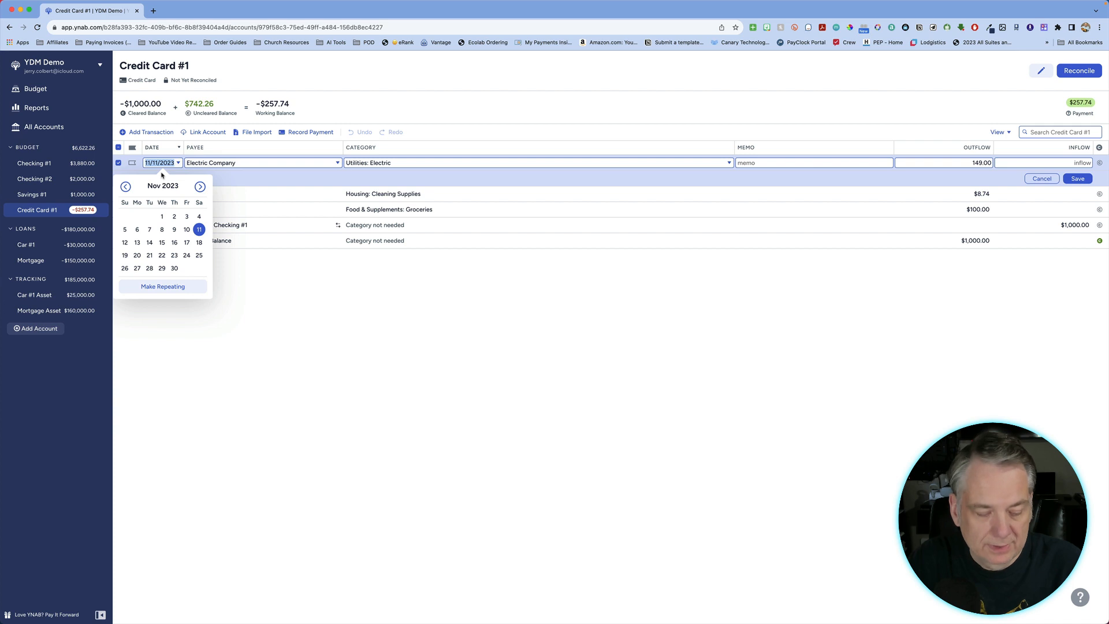
left_click(160, 172)
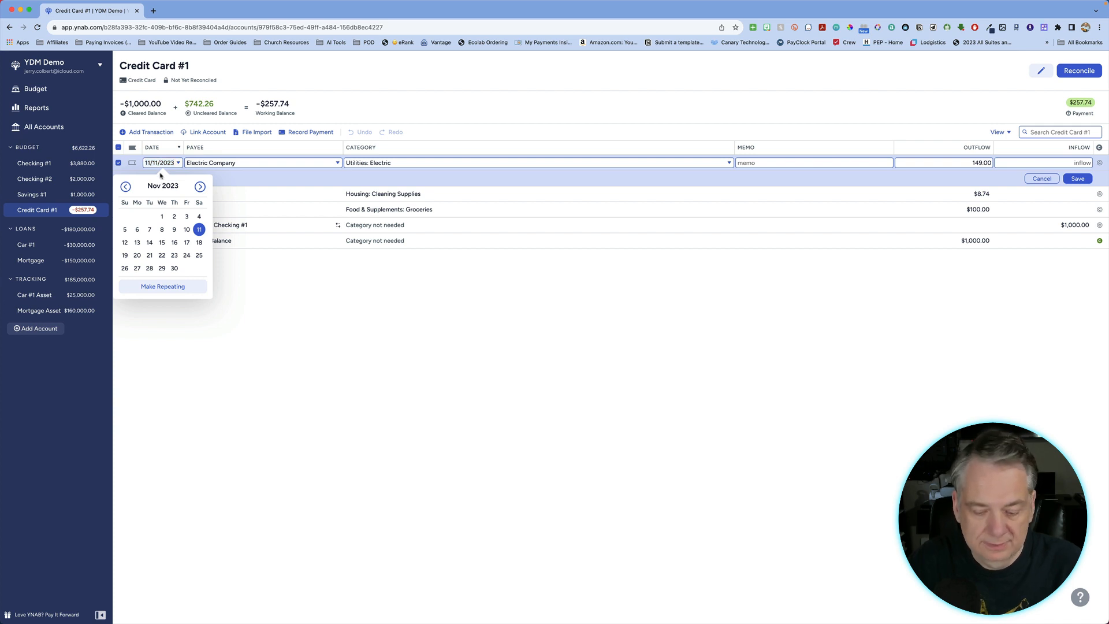
key("minus")
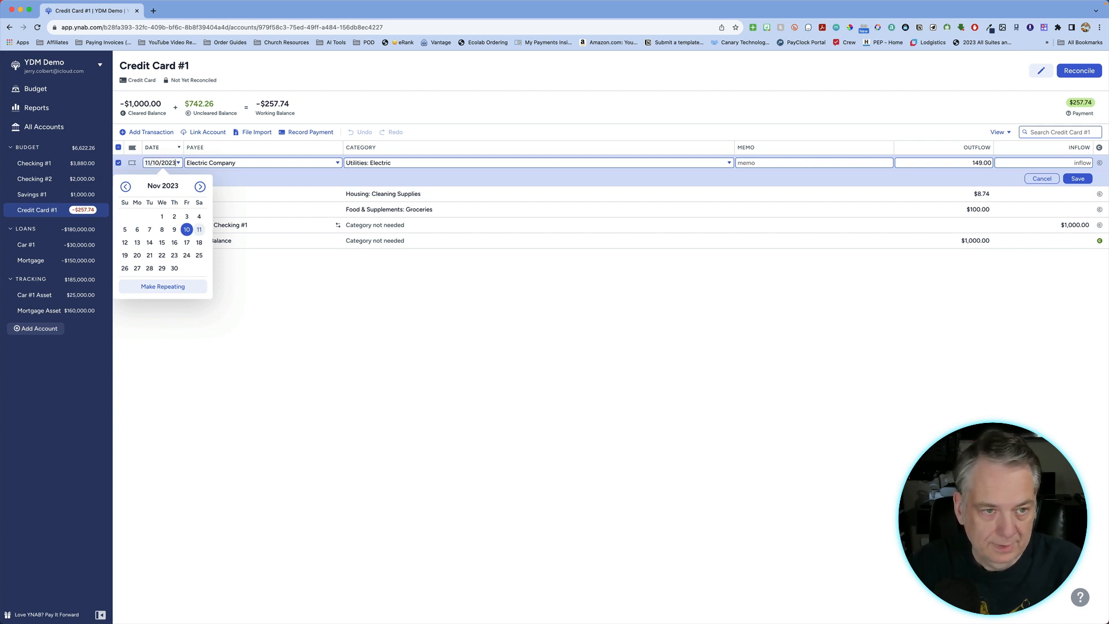
left_click(186, 242)
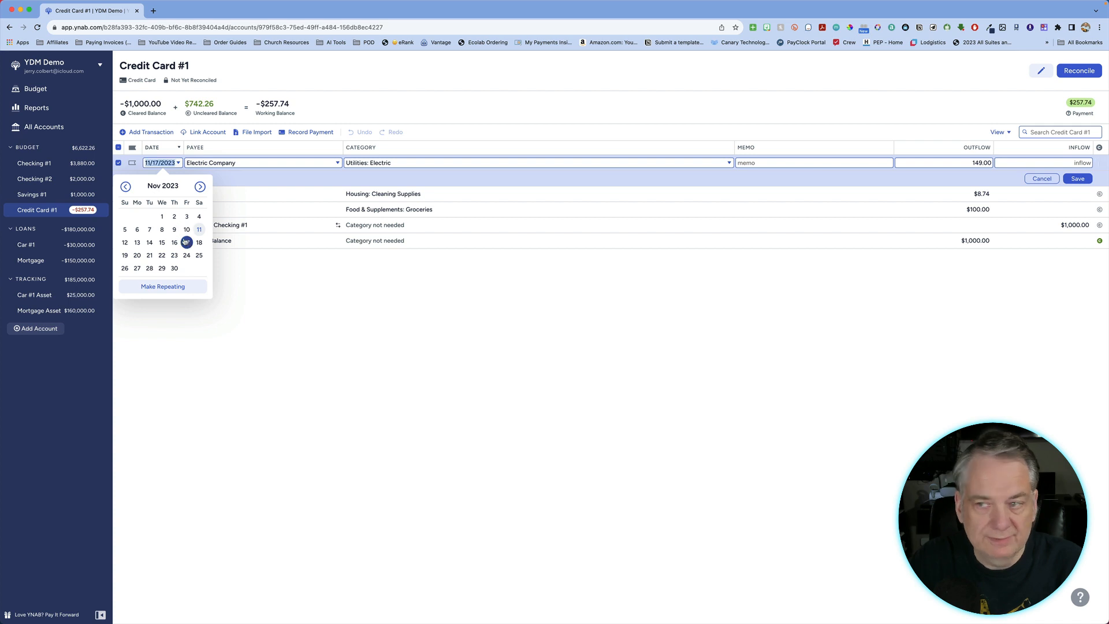
left_click(1077, 179)
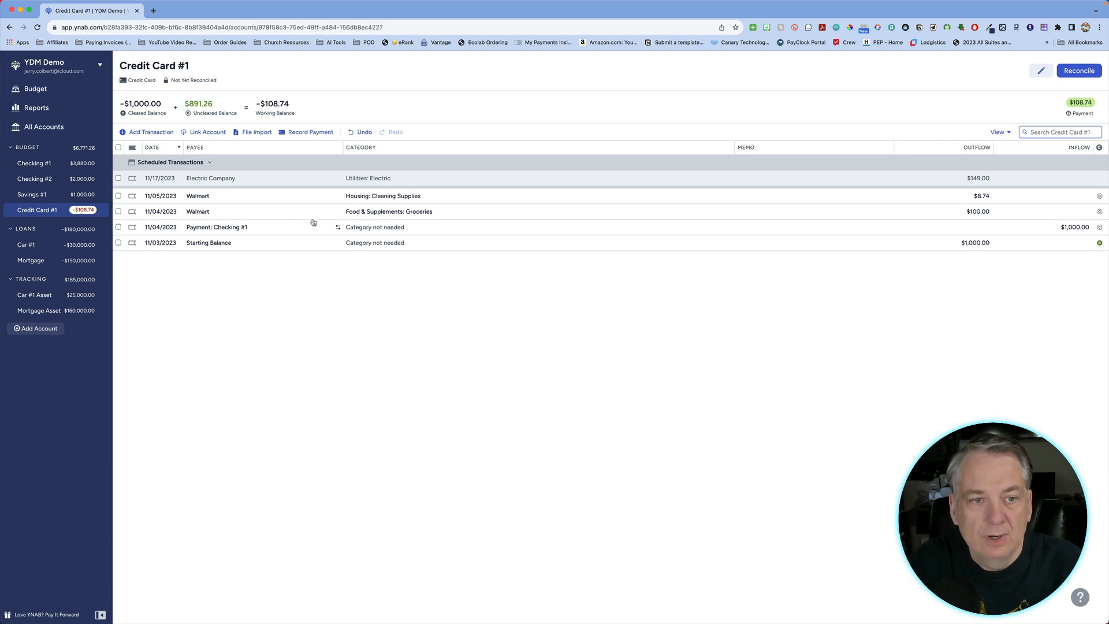
- Move the scheduled Electric Company transaction's date to 11/11/2023 so it enters the register, and save it
left_click(167, 179)
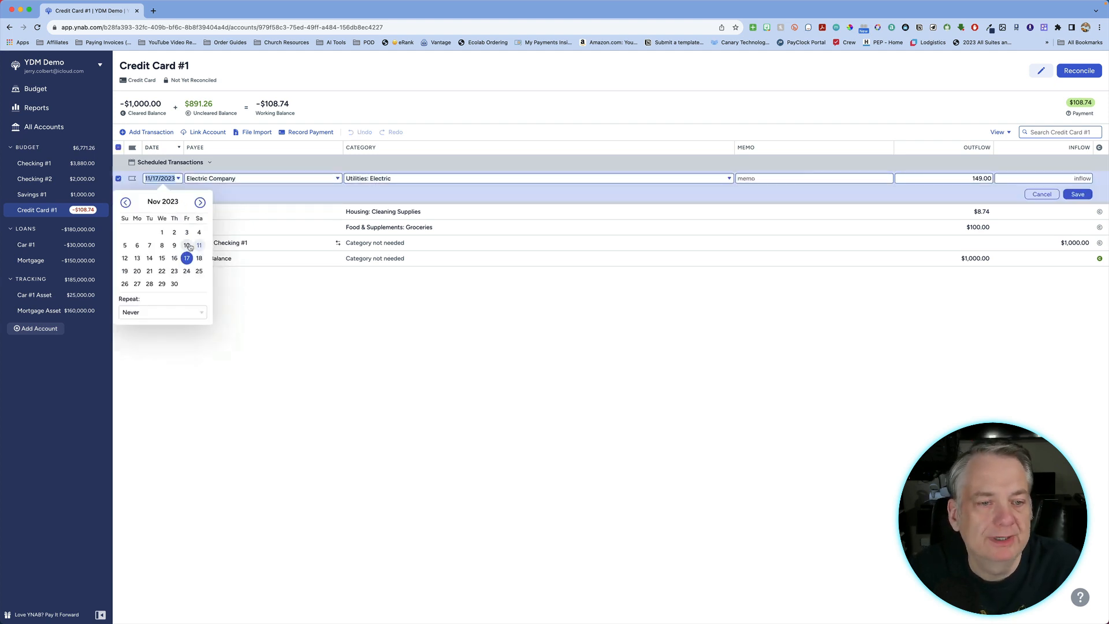
left_click(186, 247)
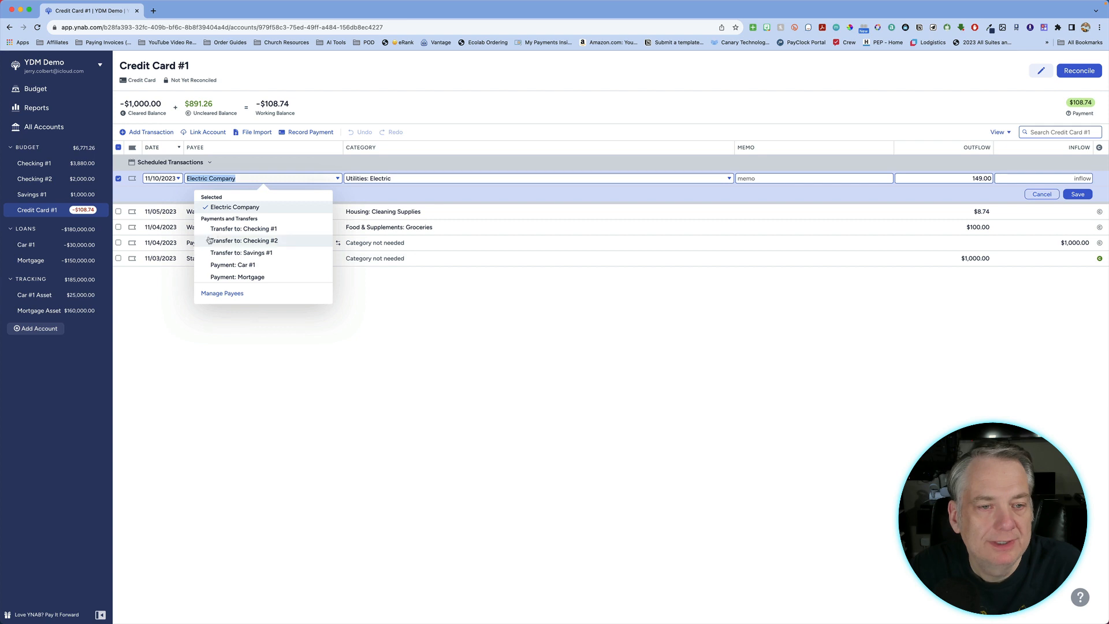
left_click(181, 182)
left_click(198, 245)
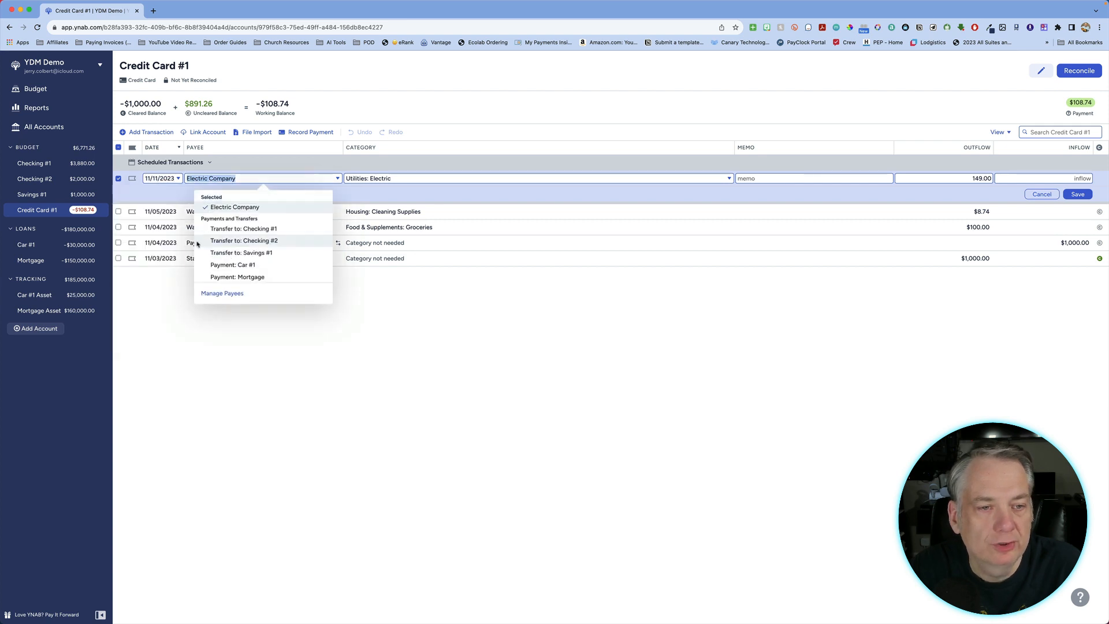
left_click(1078, 194)
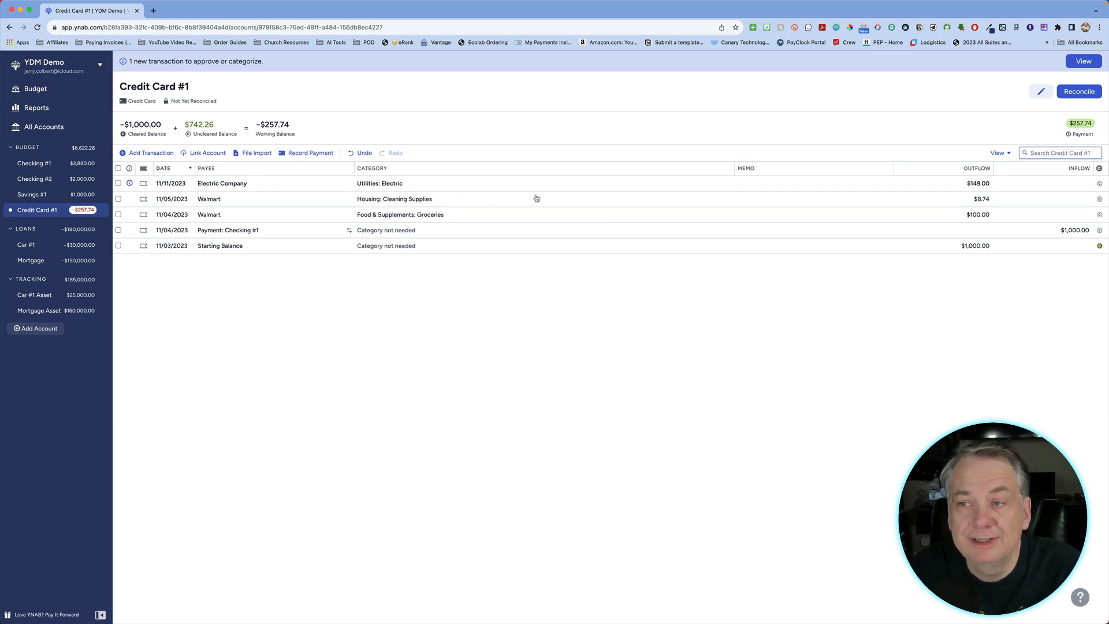
- Set the unapproved Electric Company transaction's outflow to 145, approve it, and deselect it
left_click(978, 182)
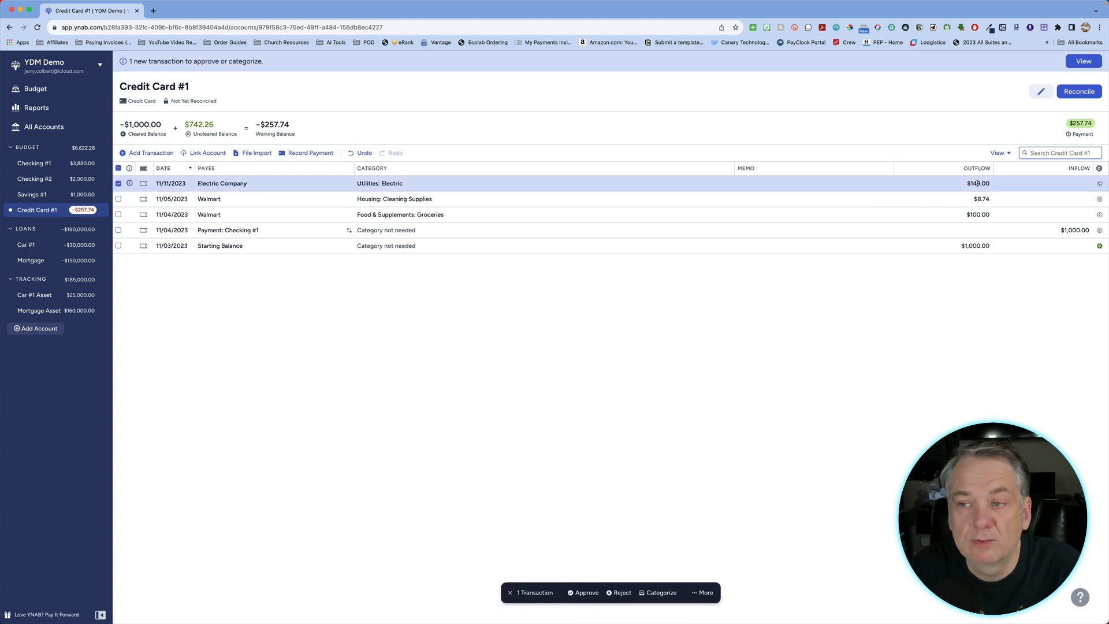
left_click(978, 183)
type("14")
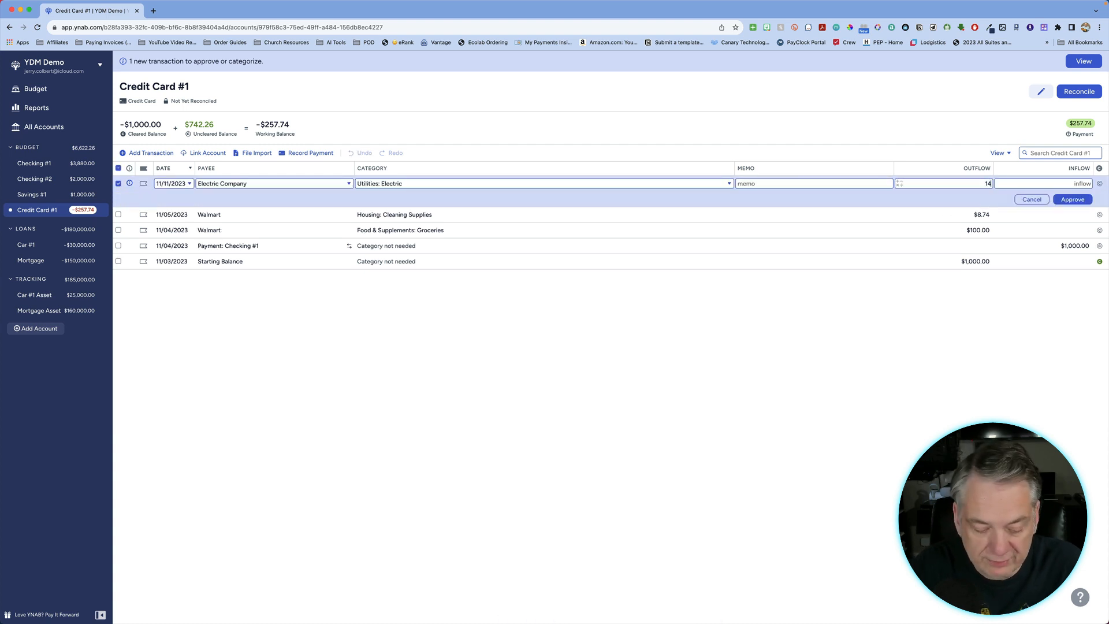
type("5")
key("Return")
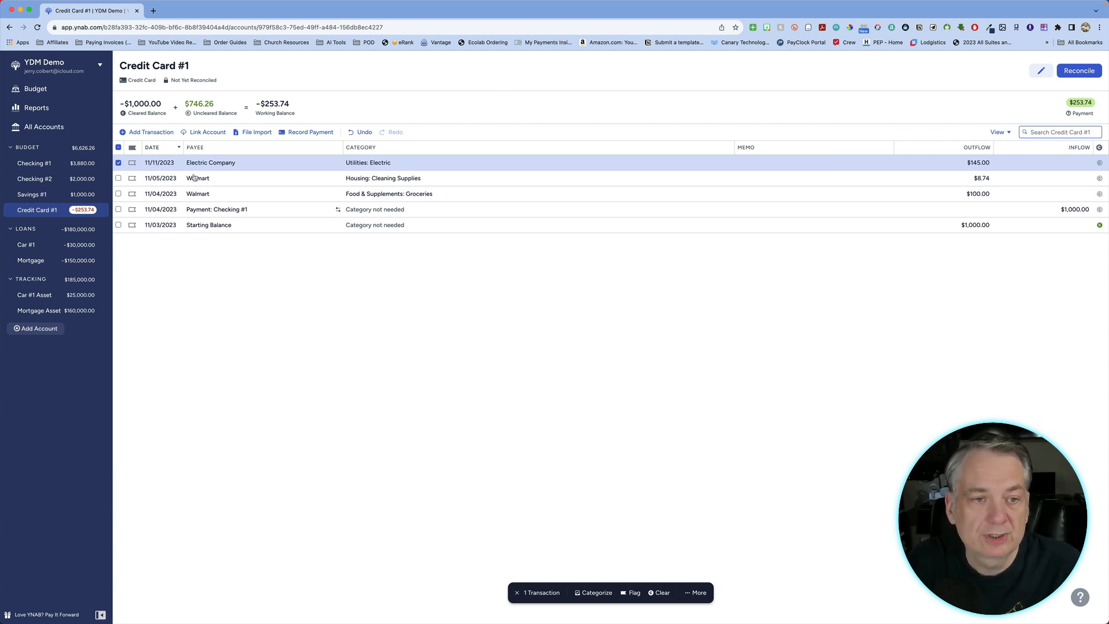
left_click(119, 163)
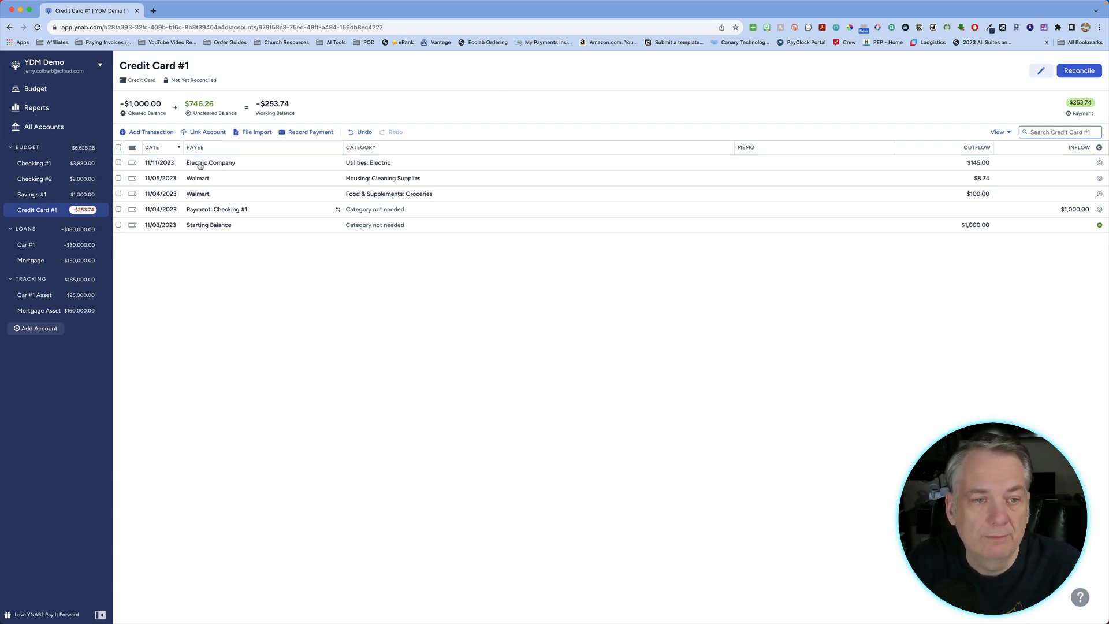
- Reschedule the Electric Company transaction with the $145.00 outflow to 11/17/2023, save it, and return to the November budget
left_click(164, 162)
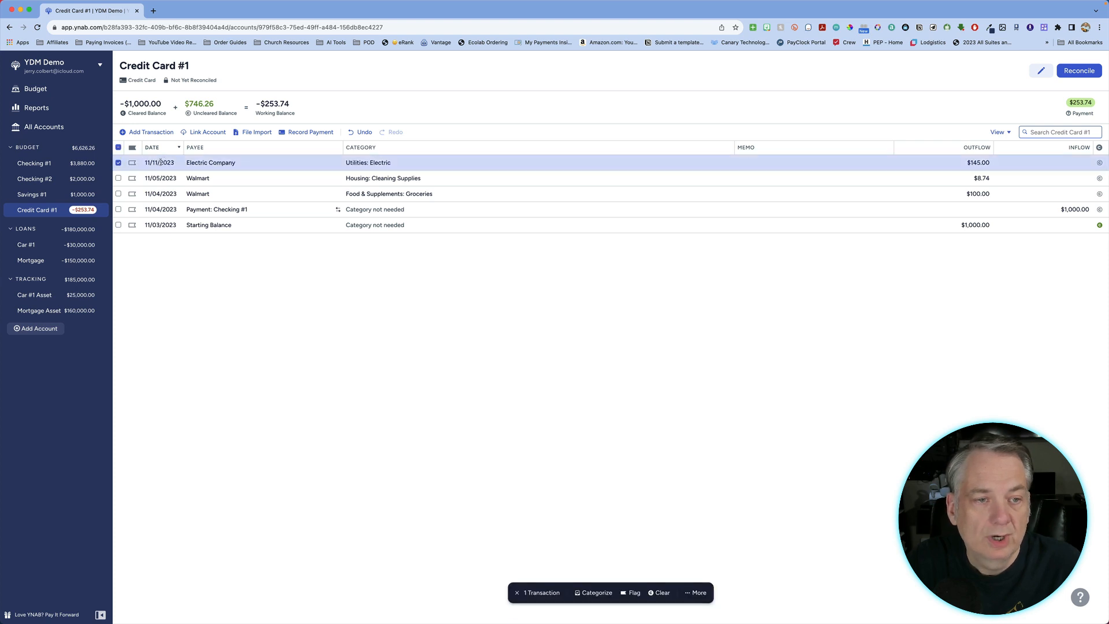
left_click(160, 162)
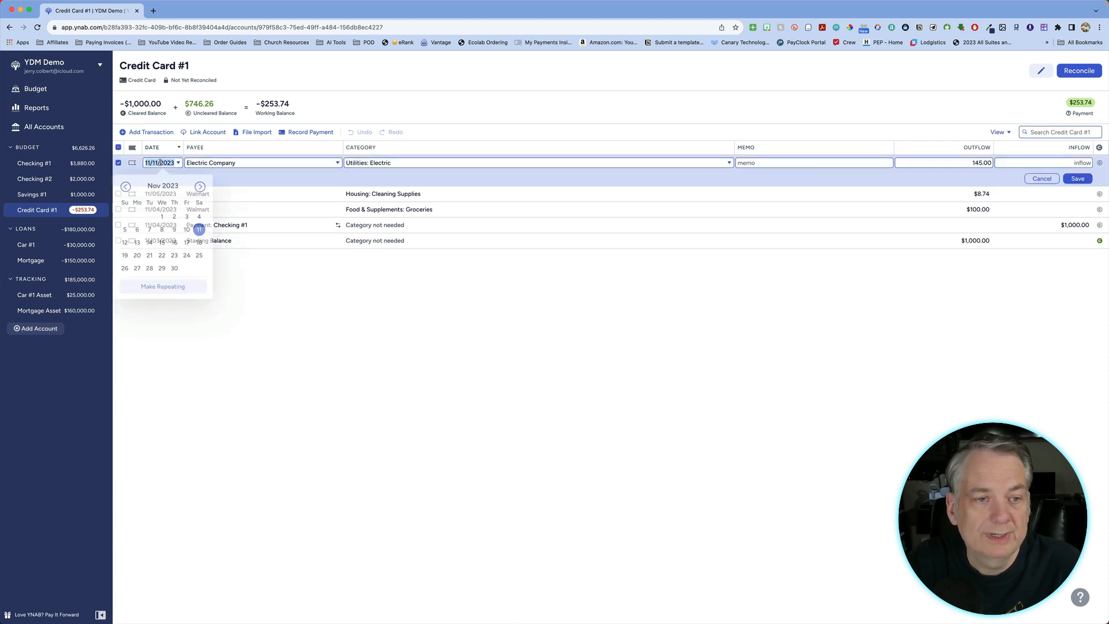
left_click(186, 242)
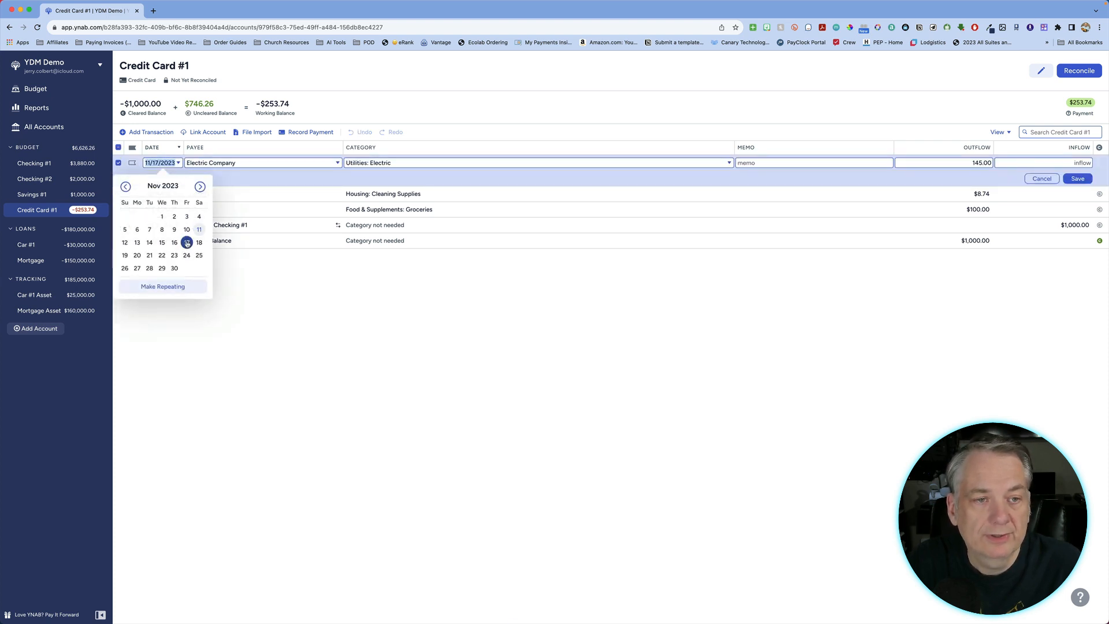
left_click(1078, 179)
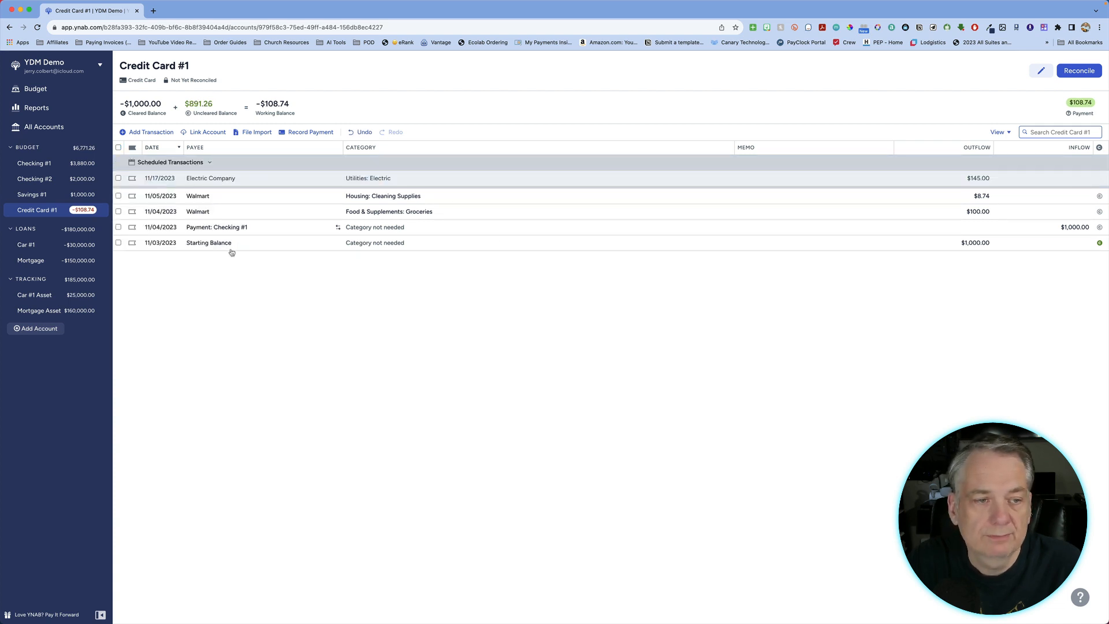
left_click(60, 93)
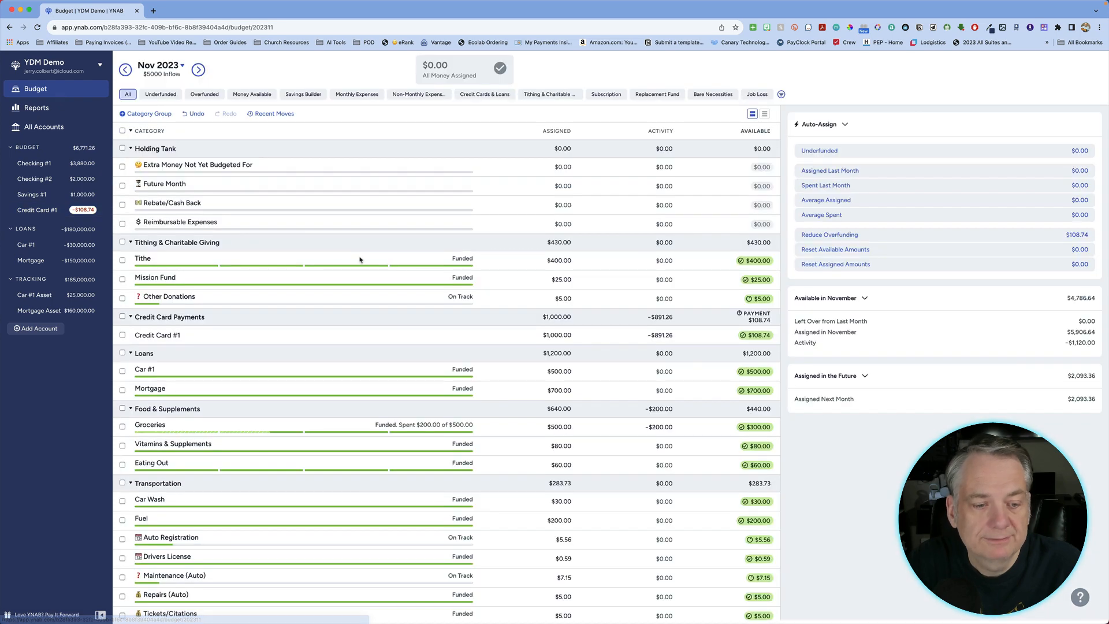
- Select the Electric category in the Utilities group, review the details of its upcoming transaction, and close them
scroll(388, 260, "down", 5)
scroll(387, 273, "down", 5)
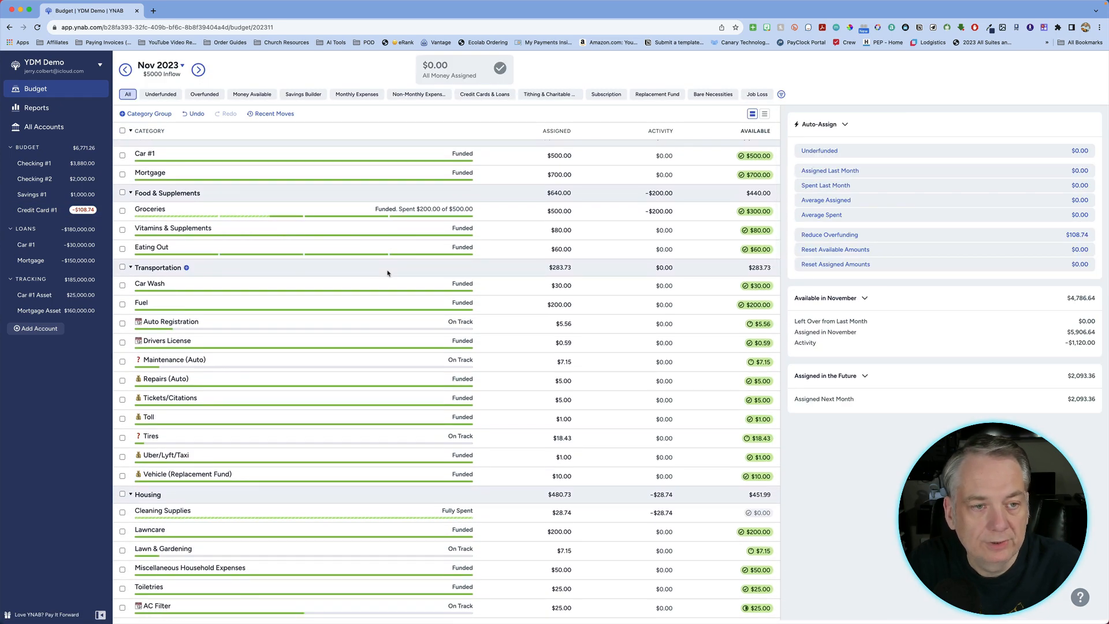
scroll(387, 273, "down", 5)
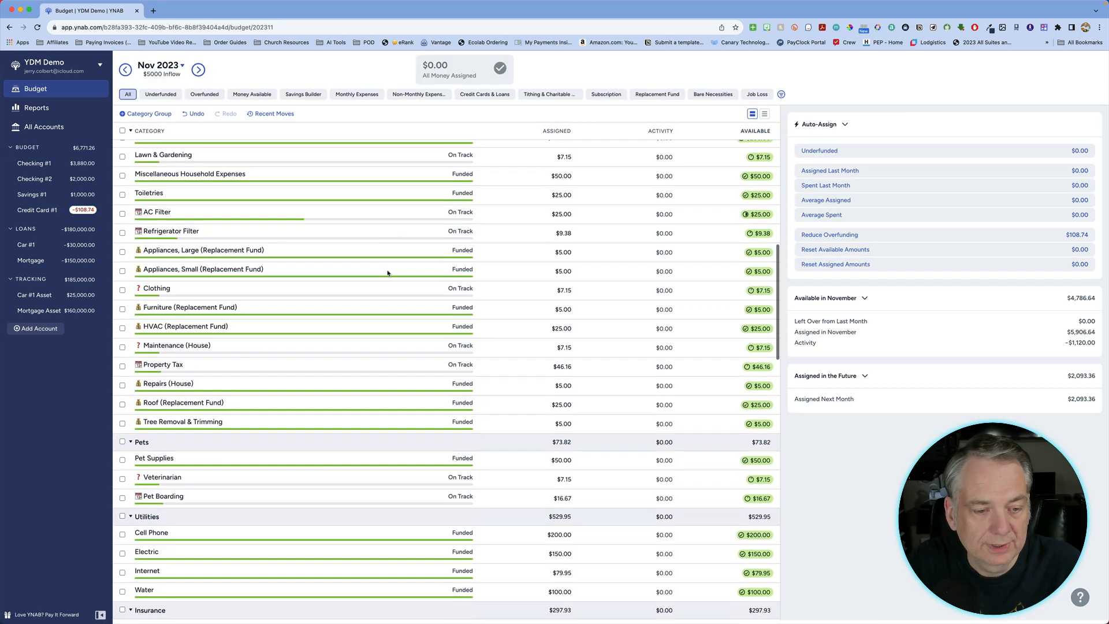
scroll(387, 273, "down", 3)
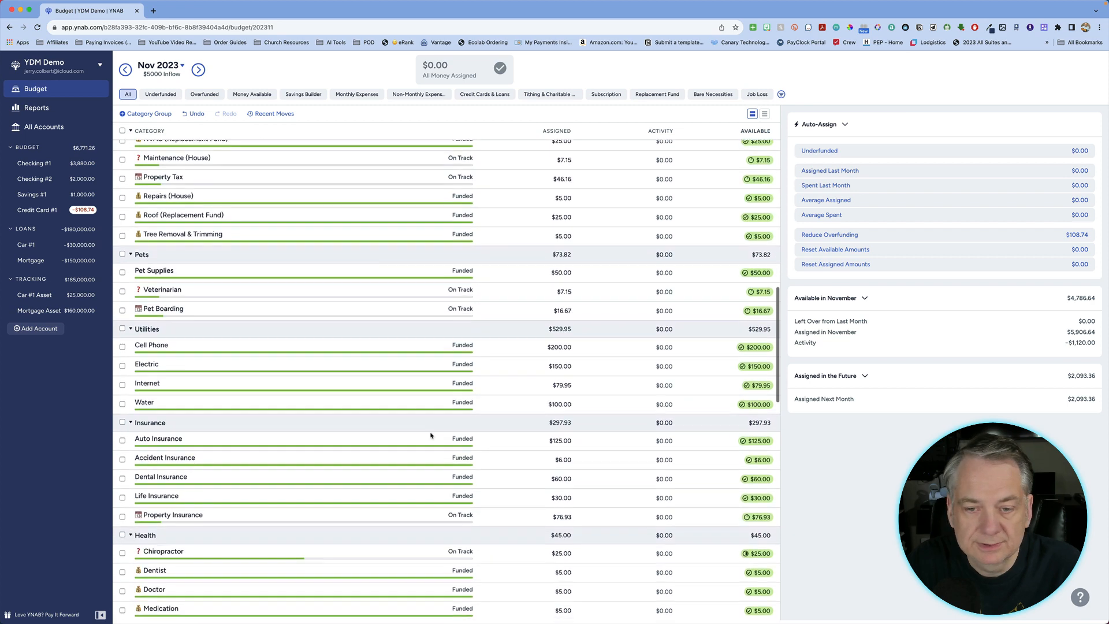
left_click(693, 369)
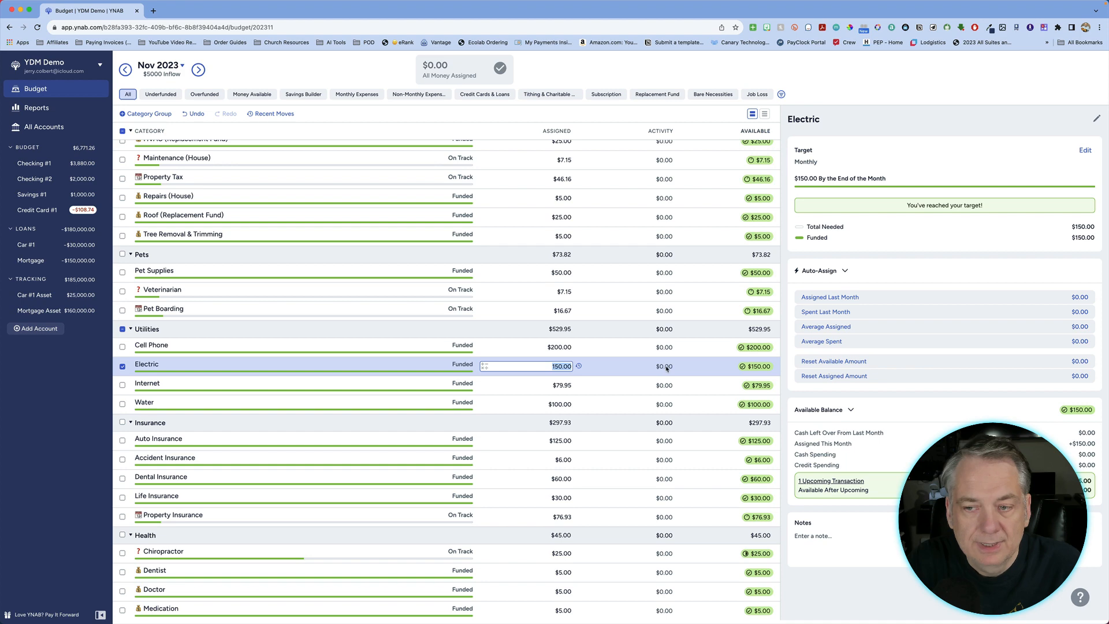
left_click(132, 369)
left_click(239, 371)
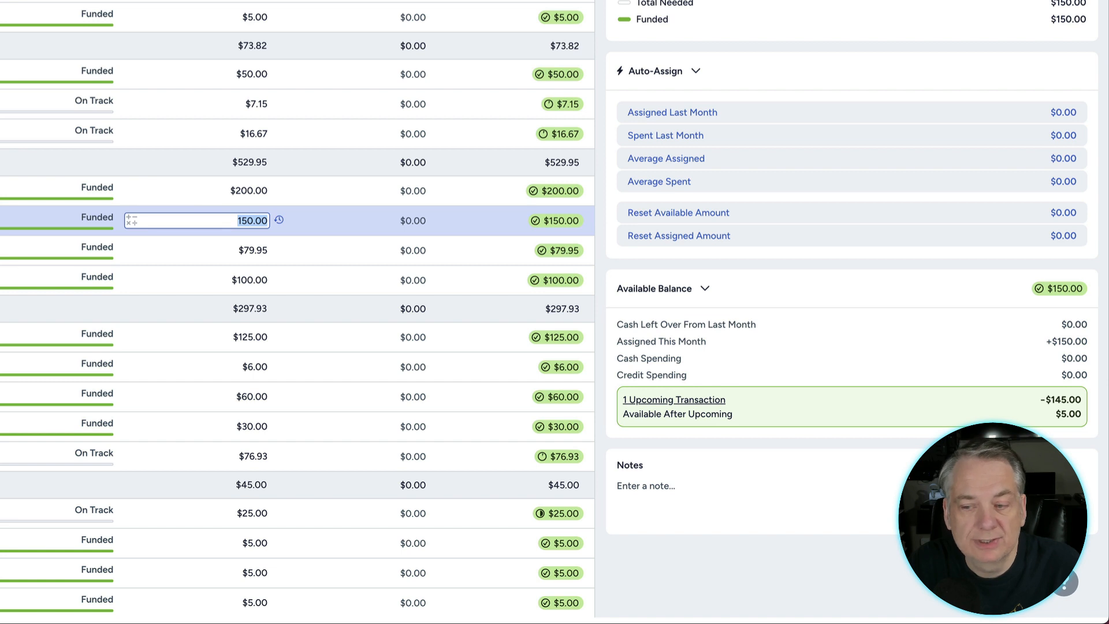
left_click(708, 404)
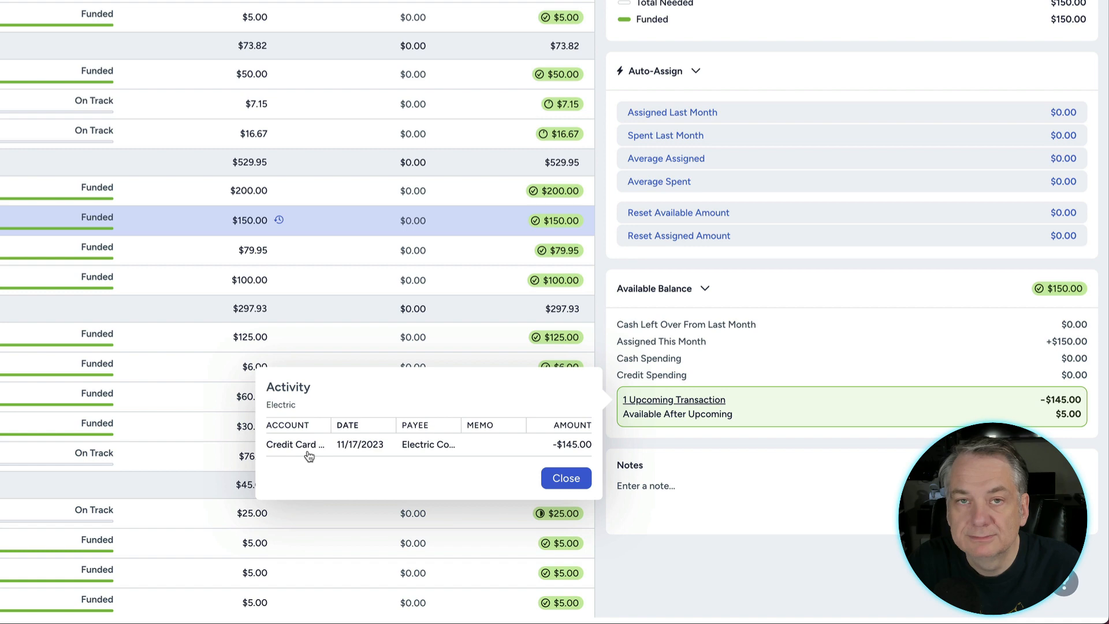
left_click(565, 477)
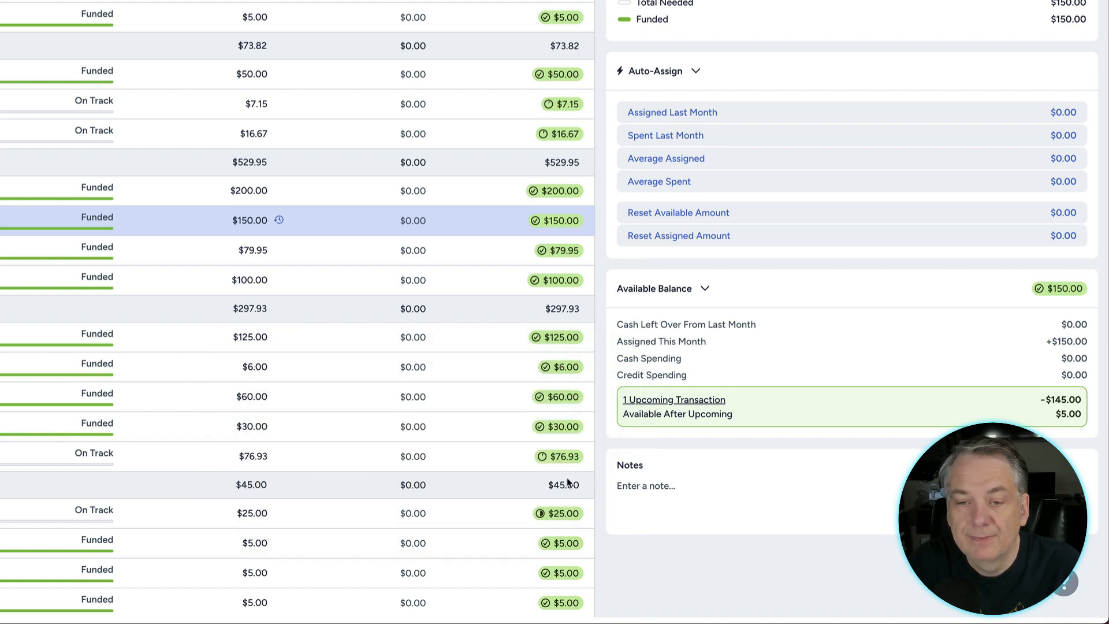